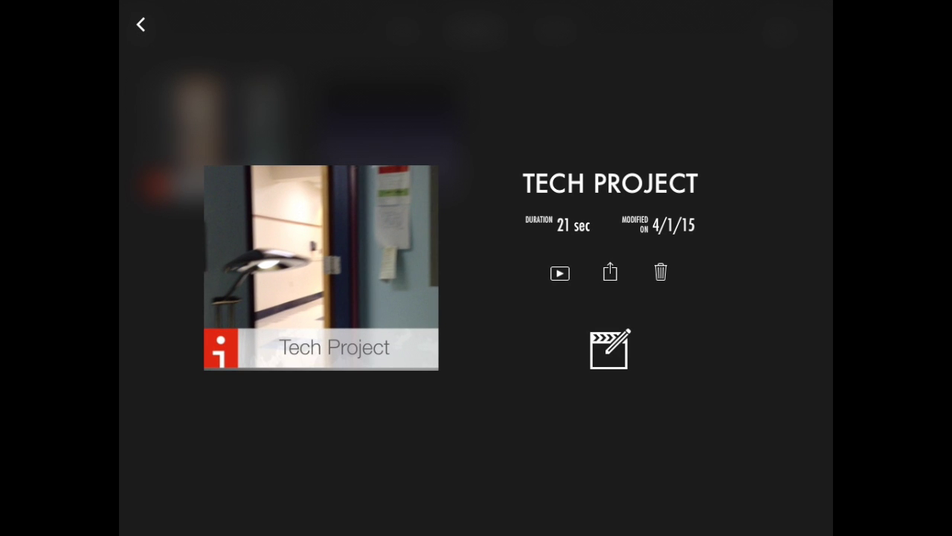
# Choose YouTube as the share destination for Tech Project.
pyautogui.click(610, 271)
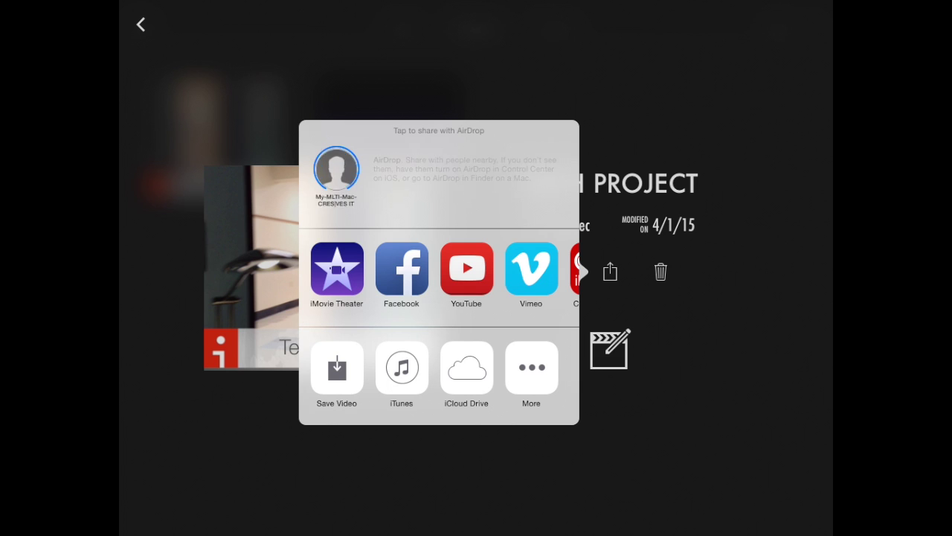
pyautogui.click(466, 269)
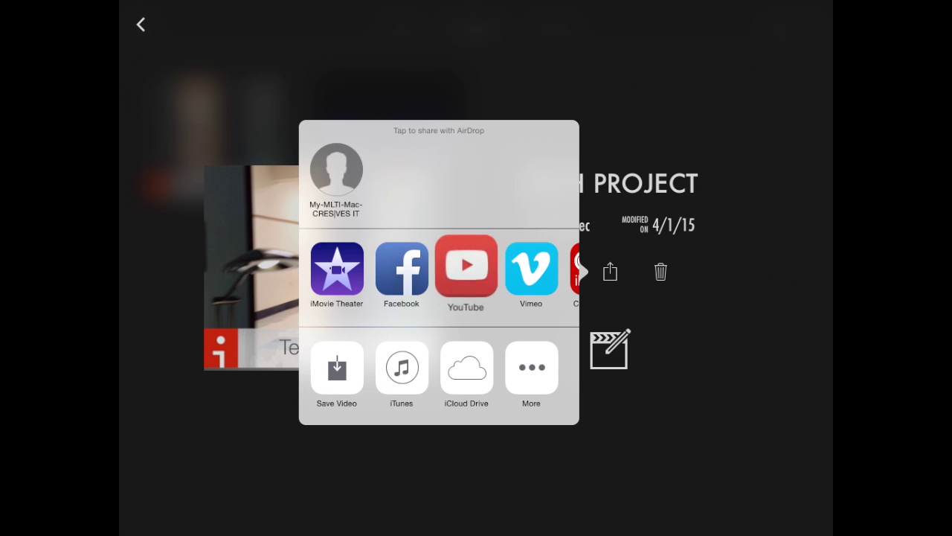
pyautogui.click(467, 266)
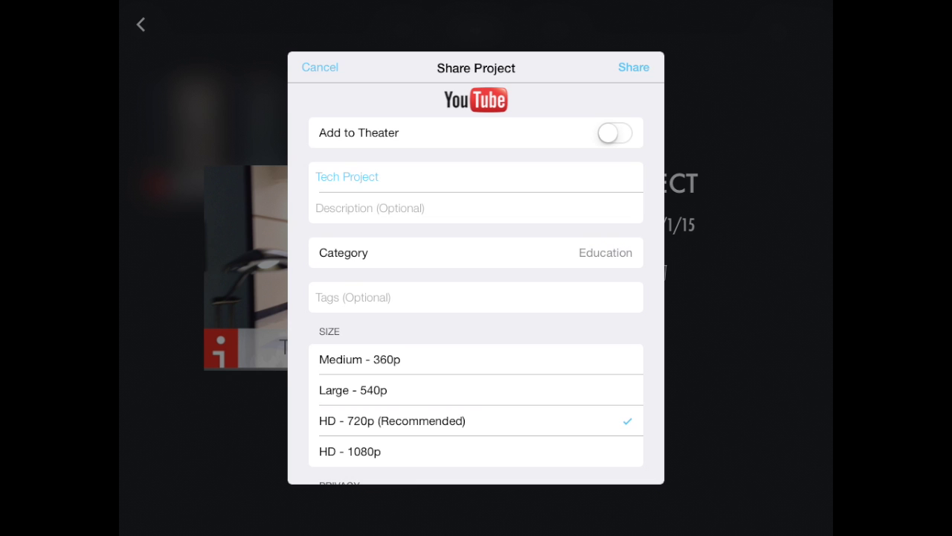
# Keep the Tech Project title, Education category, 720p size and Private setting, then share.
pyautogui.click(347, 176)
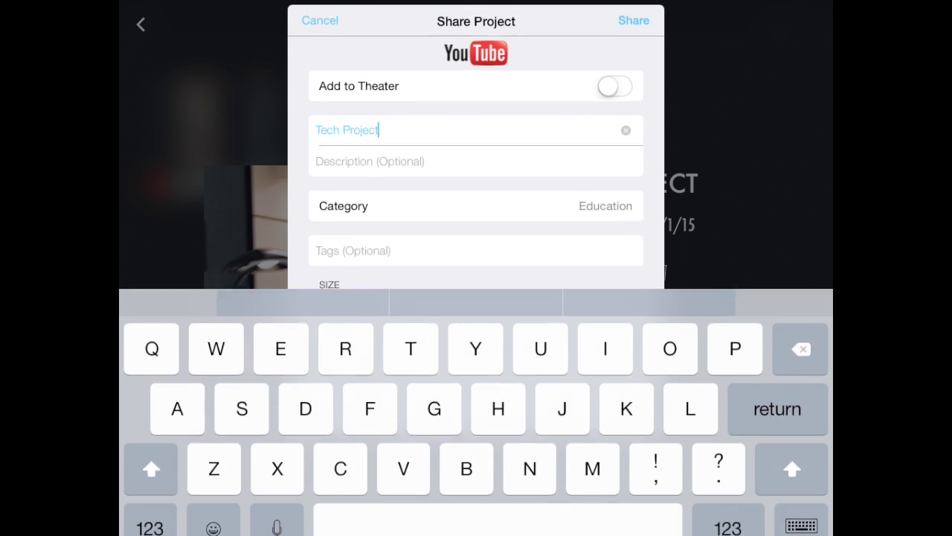
pyautogui.press('Return')
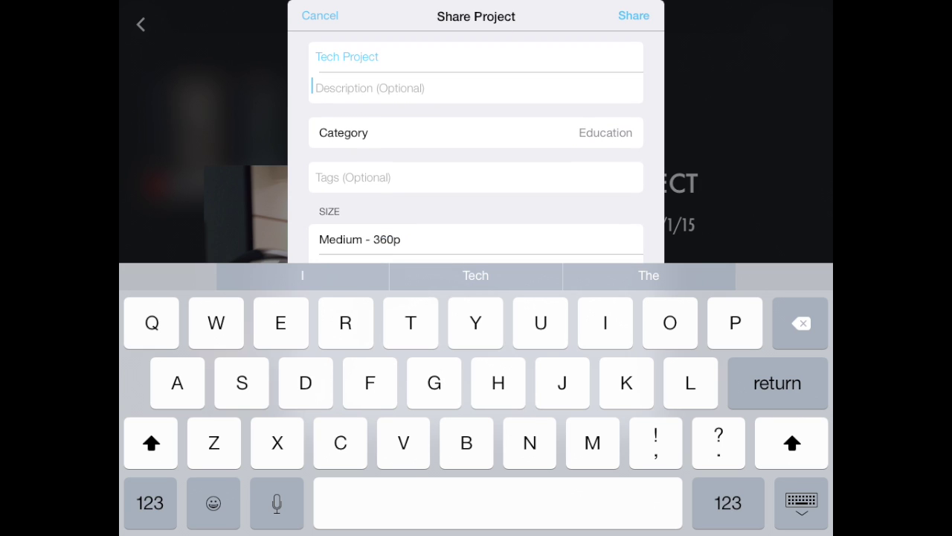
pyautogui.press('Return')
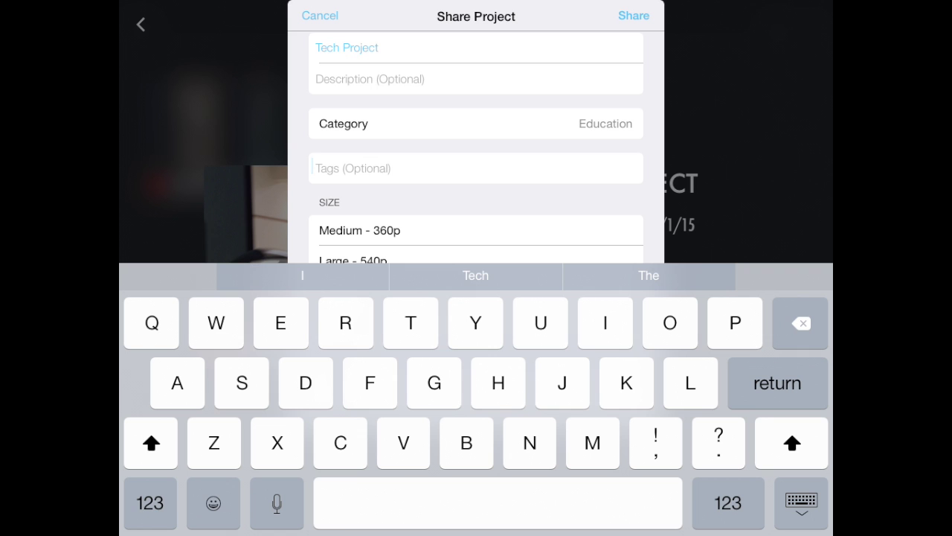
pyautogui.press('Return')
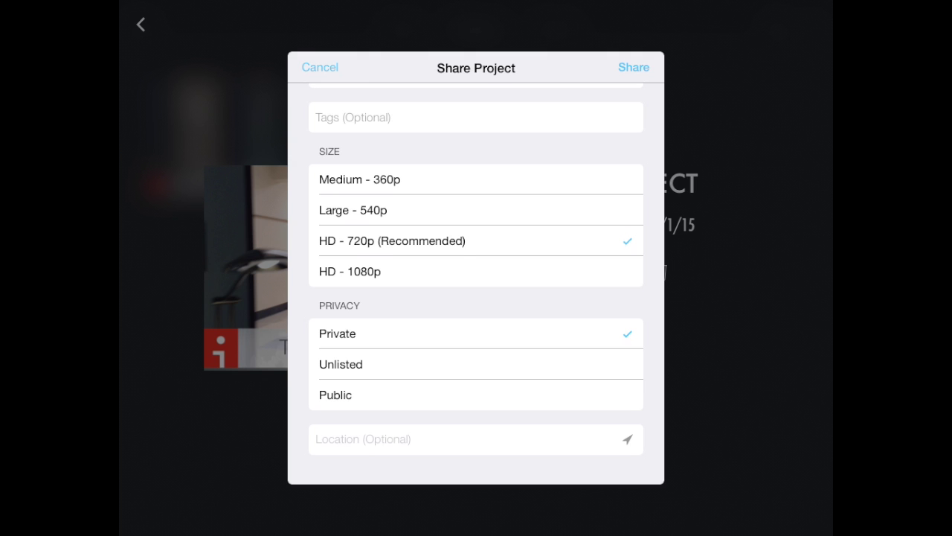
pyautogui.scroll(-3, 476, 287)
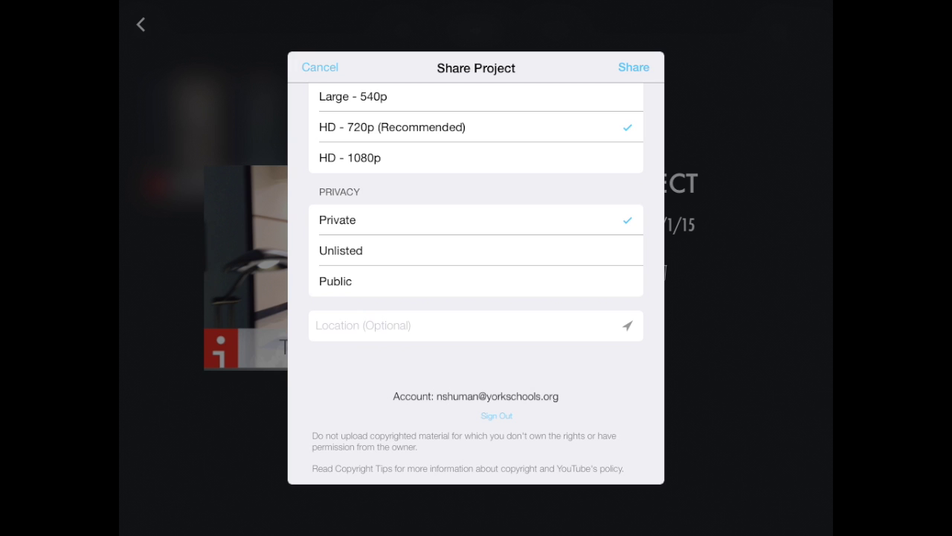
pyautogui.scroll(-2, 476, 288)
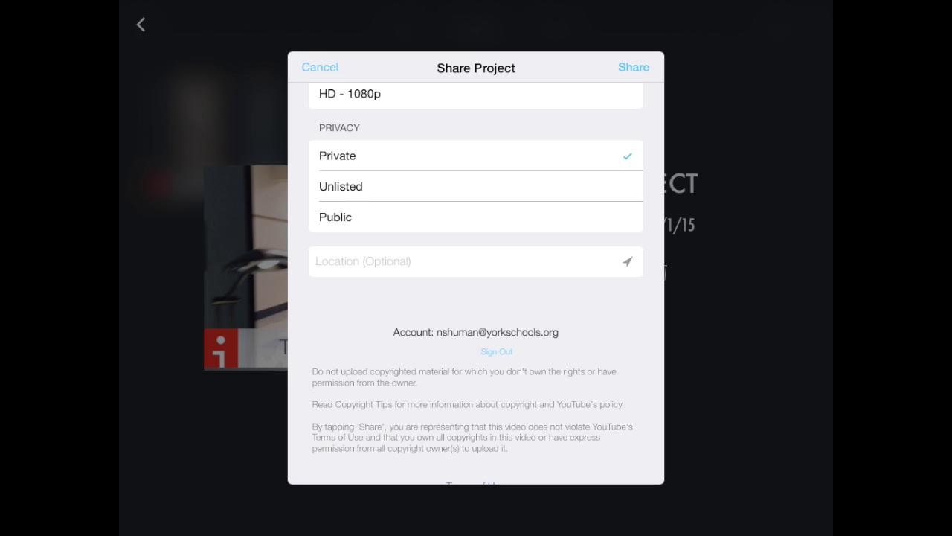
pyautogui.click(634, 67)
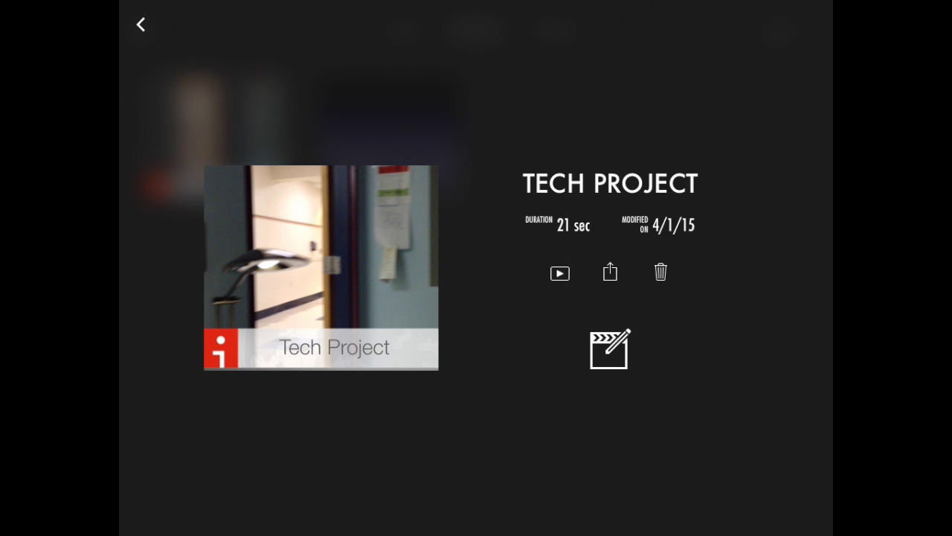
# After the Tech Project export, bring up the app switcher showing iMovie and YouTube.
pyautogui.press('super')
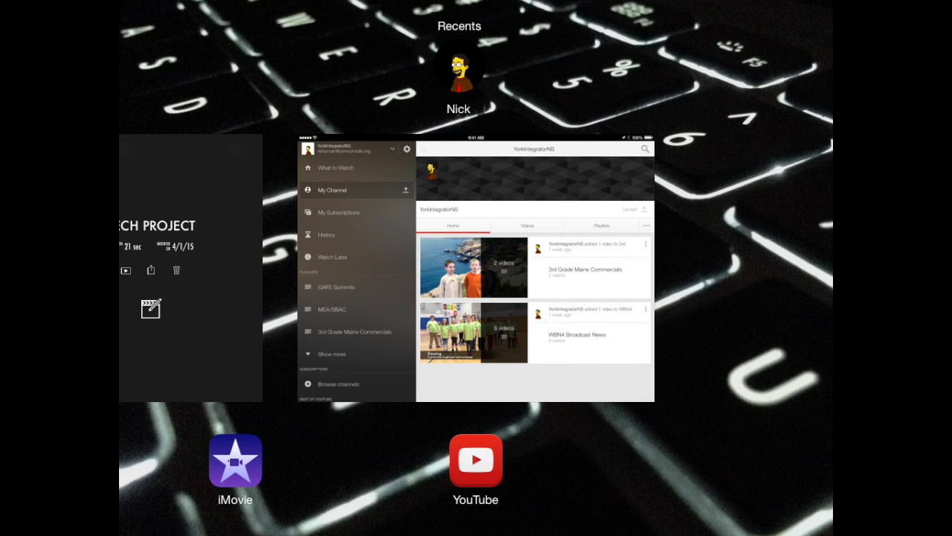
# Switch to YouTube, go to My Channel and open the camera-roll upload picker.
pyautogui.click(477, 268)
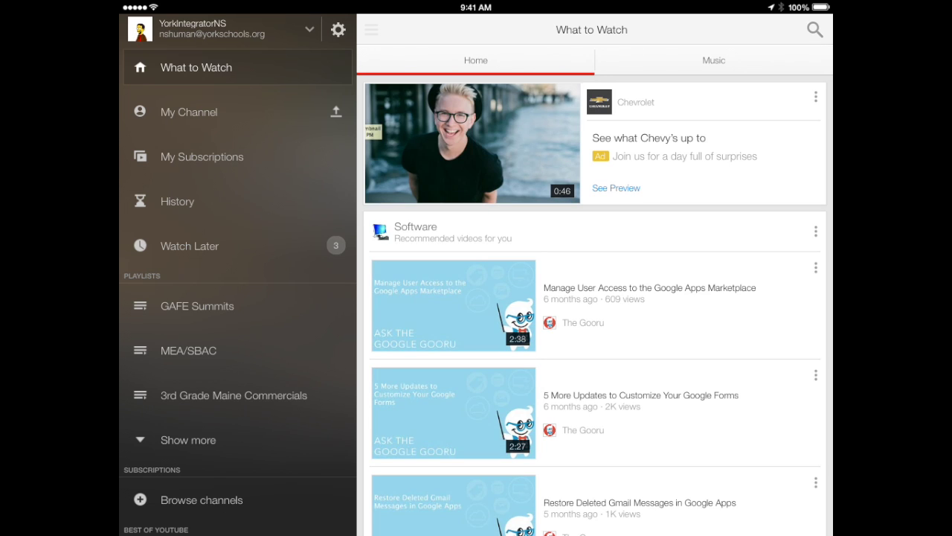
pyautogui.click(189, 112)
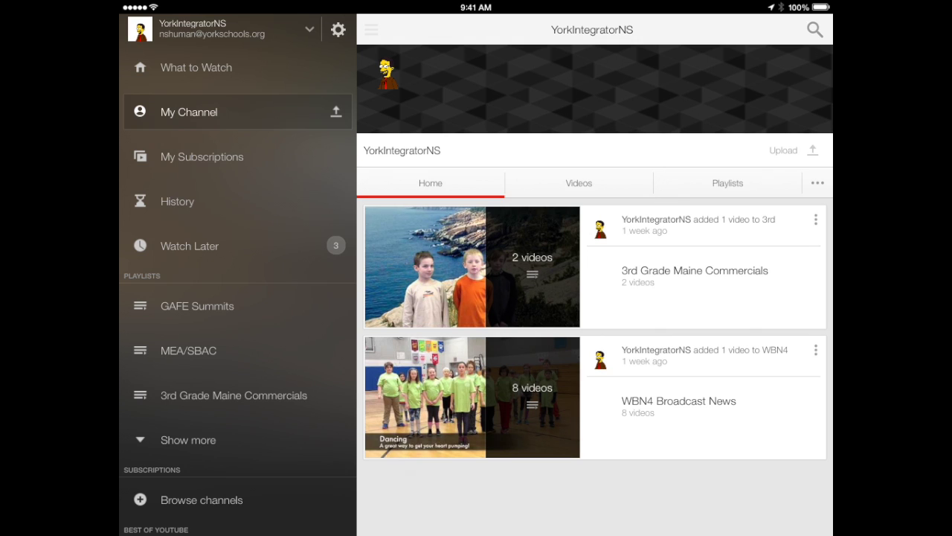
pyautogui.click(337, 111)
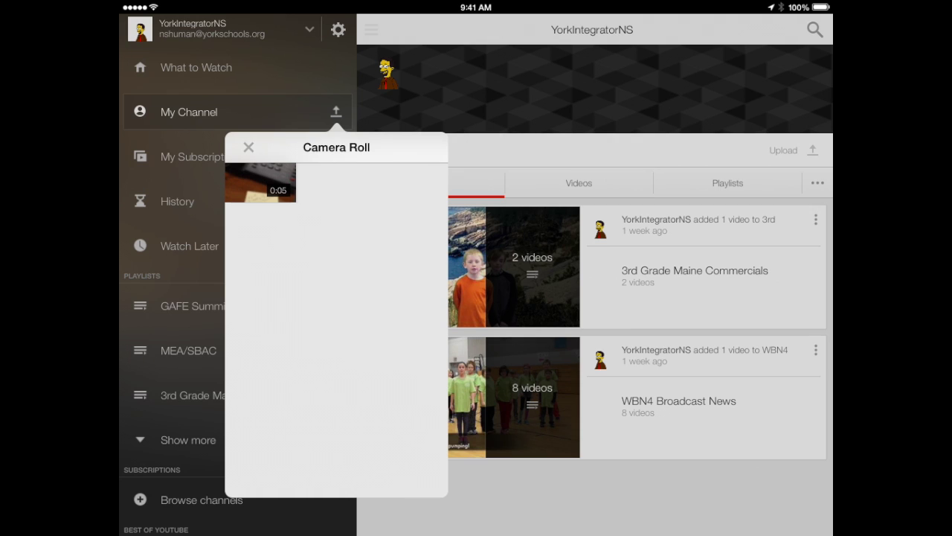
# Select the 0:05 camera-roll clip and title it 'Tutorial', keeping it Private.
pyautogui.click(260, 181)
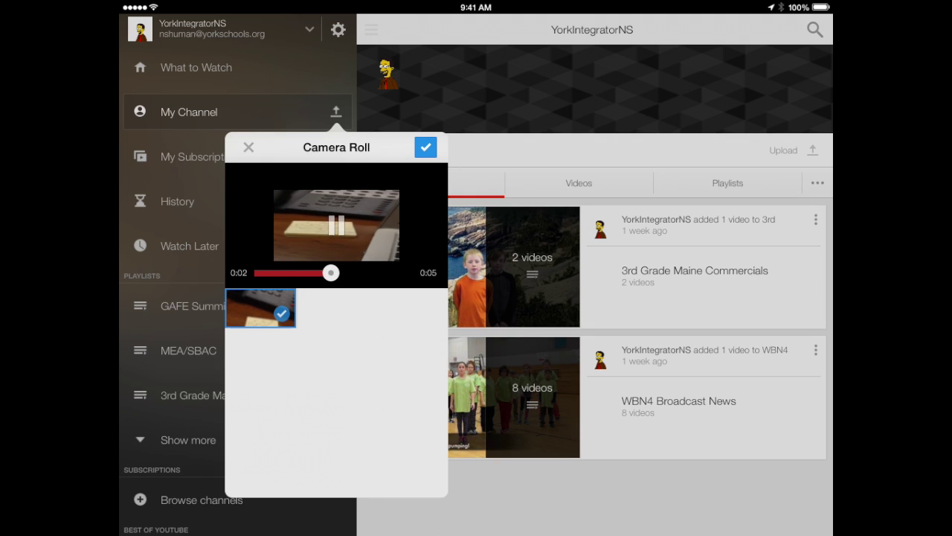
pyautogui.click(425, 147)
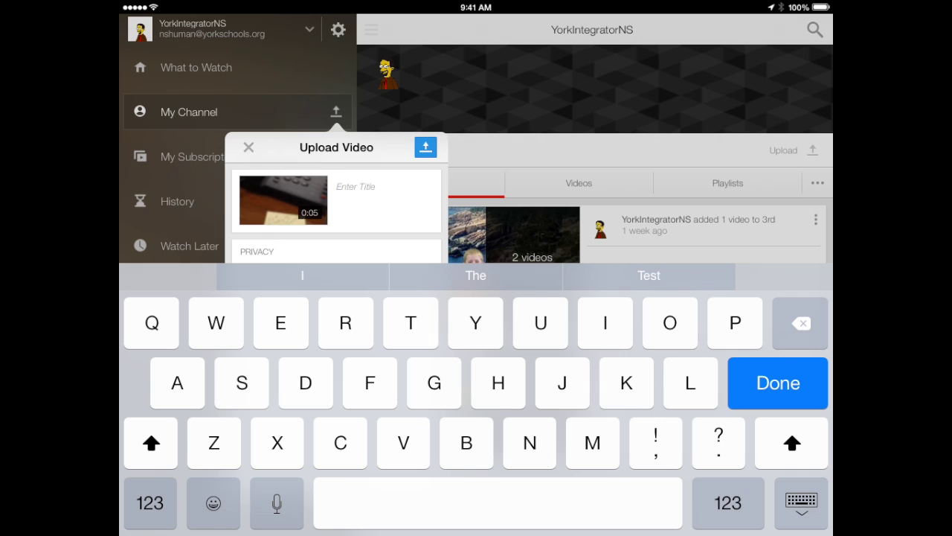
pyautogui.write('Tutori')
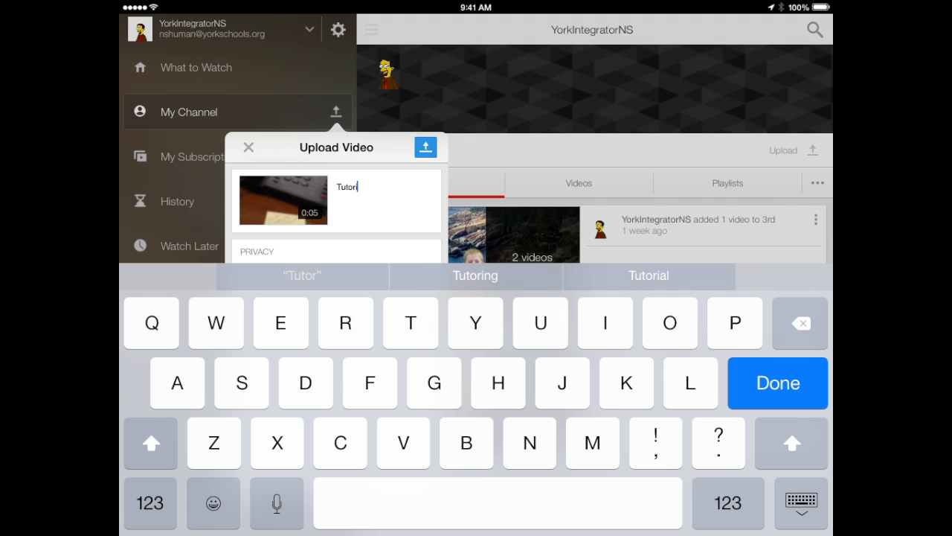
pyautogui.write('al')
pyautogui.scroll(-1, 337, 215)
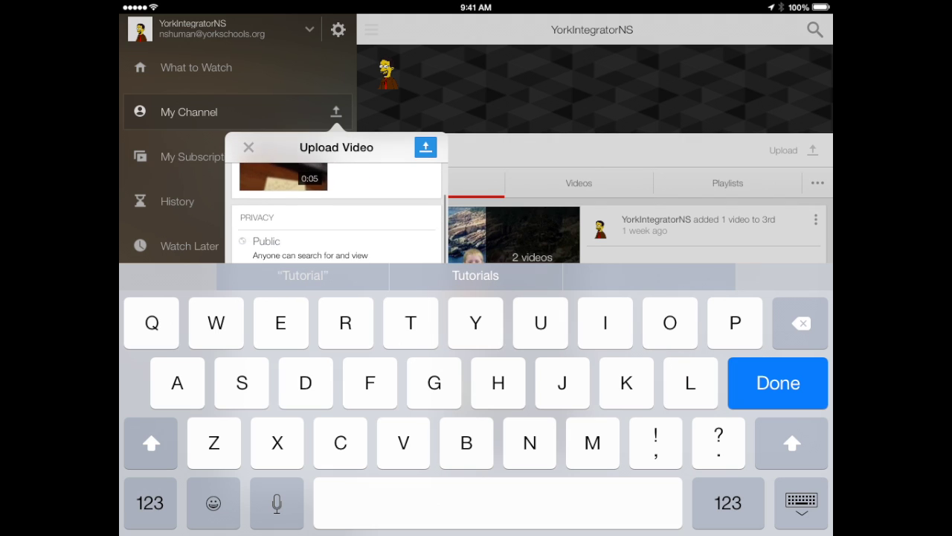
pyautogui.press('Return')
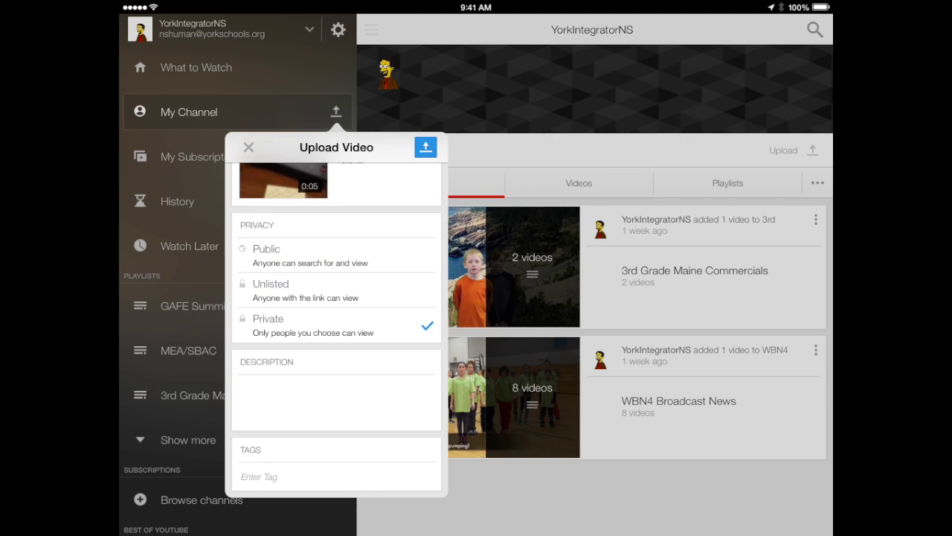
pyautogui.scroll(-1, 339, 314)
# Start uploading the private 'Tutorial' clip to the channel's videos list.
pyautogui.click(426, 147)
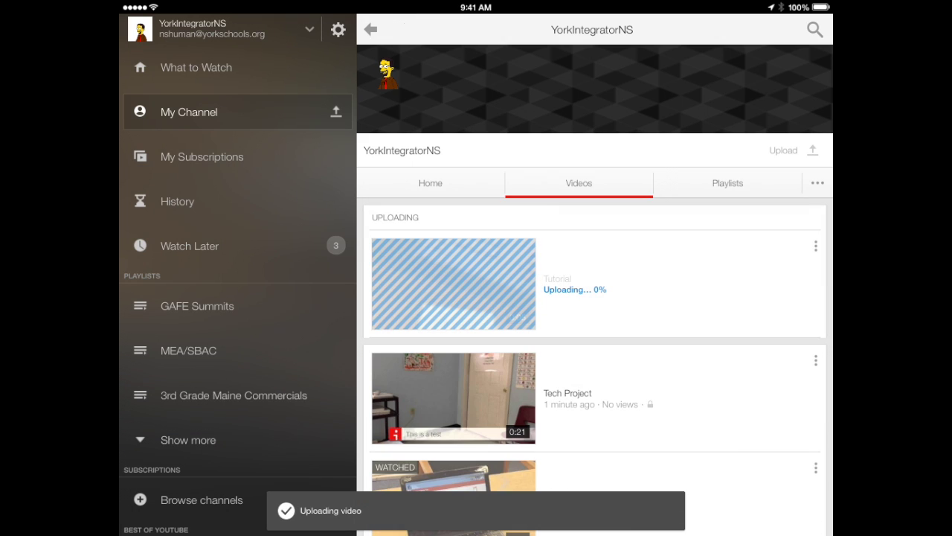